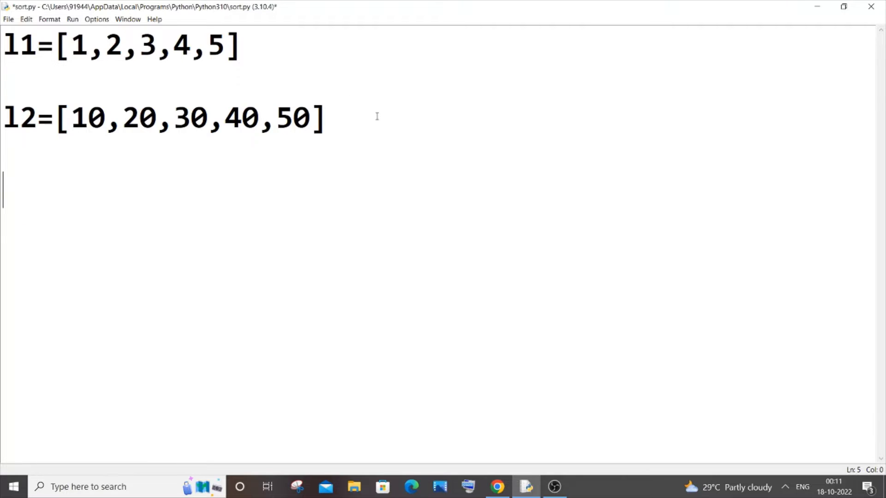
- Add l3 = l1+l2 and print(l3) on new lines below the l2 list
{"action": "left_click_drag", "start_coordinate": [327, 117], "coordinate": [19, 45]}
{"action": "left_click", "coordinate": [431, 119]}
{"action": "key", "text": "Return"}
{"action": "key", "text": "Return"}
{"action": "type", "text": "l"}
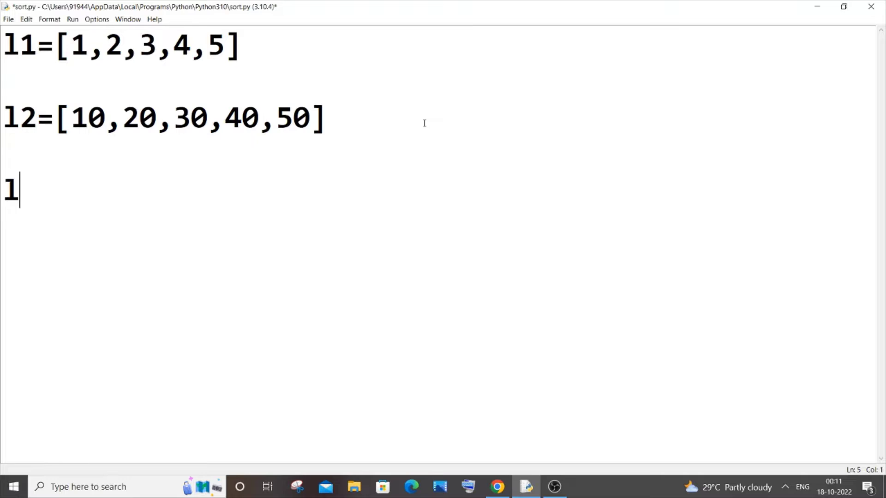
{"action": "type", "text": "3="}
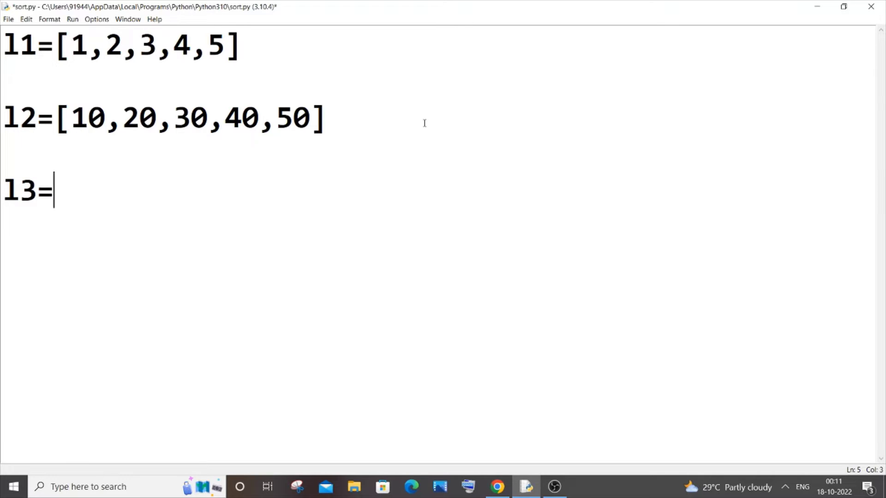
{"action": "type", "text": "l1"}
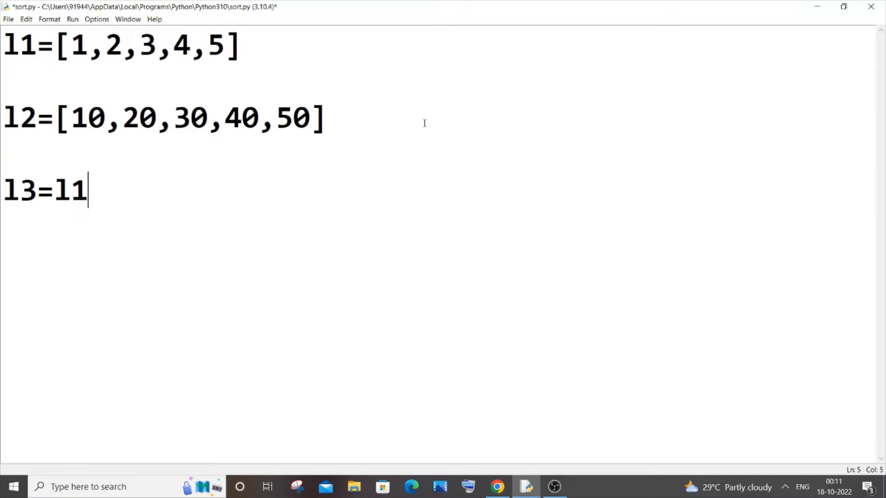
{"action": "type", "text": "+"}
{"action": "type", "text": "l2"}
{"action": "key", "text": "Return"}
{"action": "type", "text": "print"}
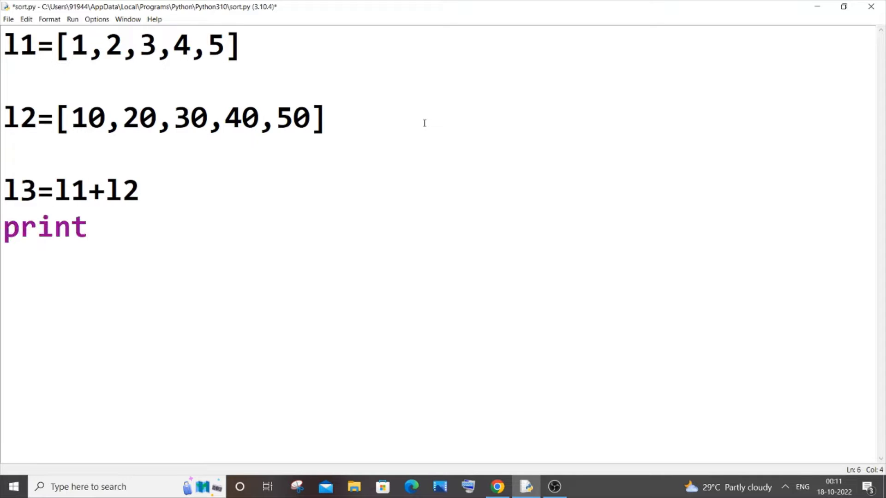
{"action": "type", "text": "(l3"}
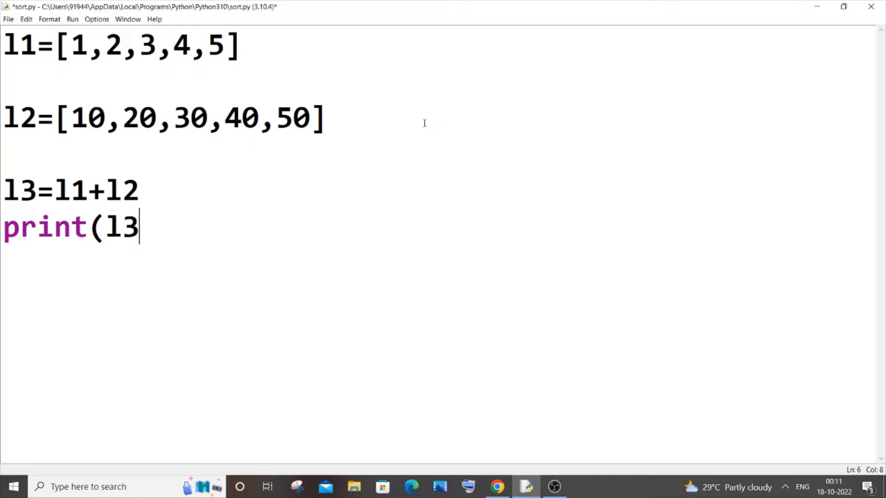
{"action": "type", "text": ")"}
- Save and run sort.py, check the list [1, 2, 3, 4, 5, 10, 20, 30, 40, 50], then close the shell
{"action": "key", "text": "ctrl+s"}
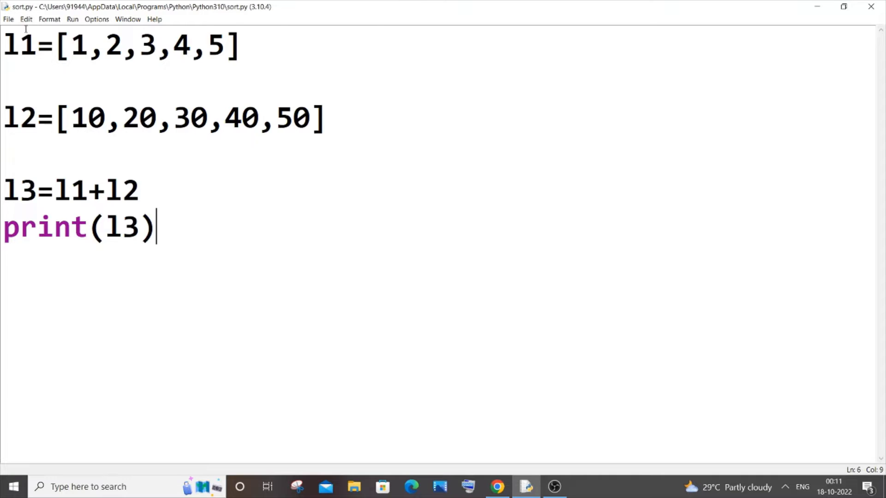
{"action": "left_click", "coordinate": [73, 19]}
{"action": "left_click", "coordinate": [79, 32]}
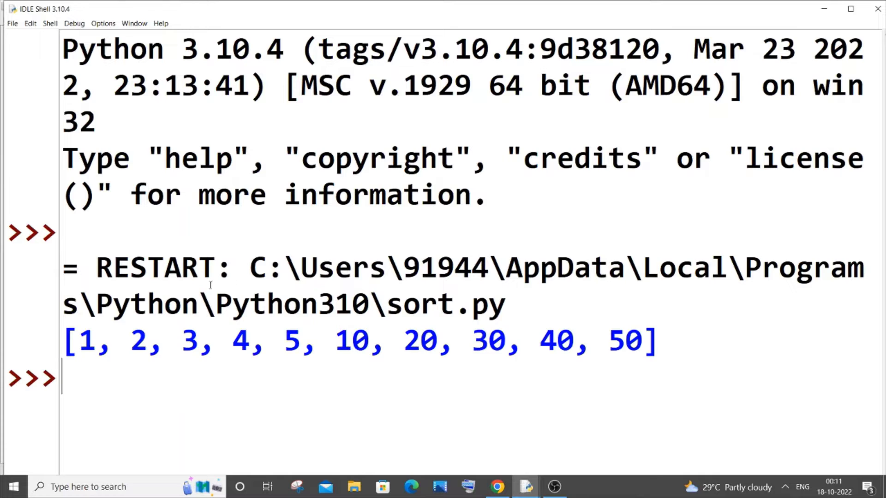
{"action": "left_click_drag", "start_coordinate": [663, 352], "coordinate": [63, 342]}
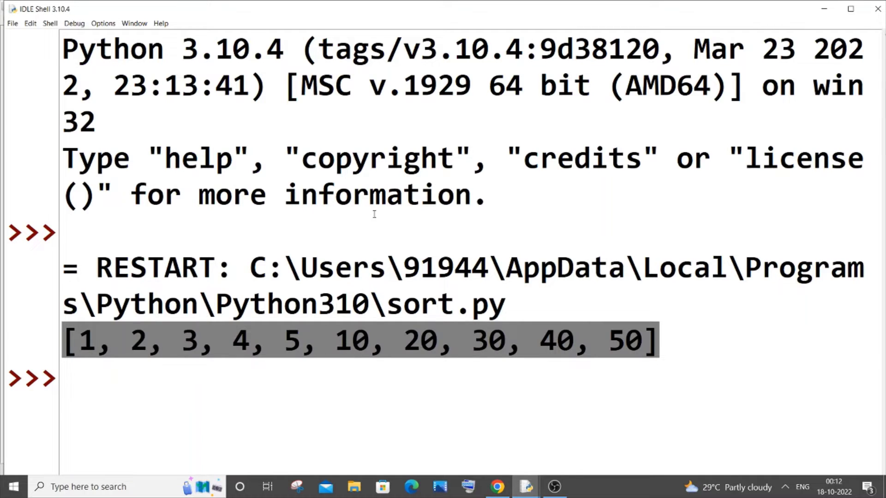
{"action": "left_click", "coordinate": [870, 8]}
- Change l3 to l1 in the assignment and in print, saving the script
{"action": "left_click", "coordinate": [37, 190]}
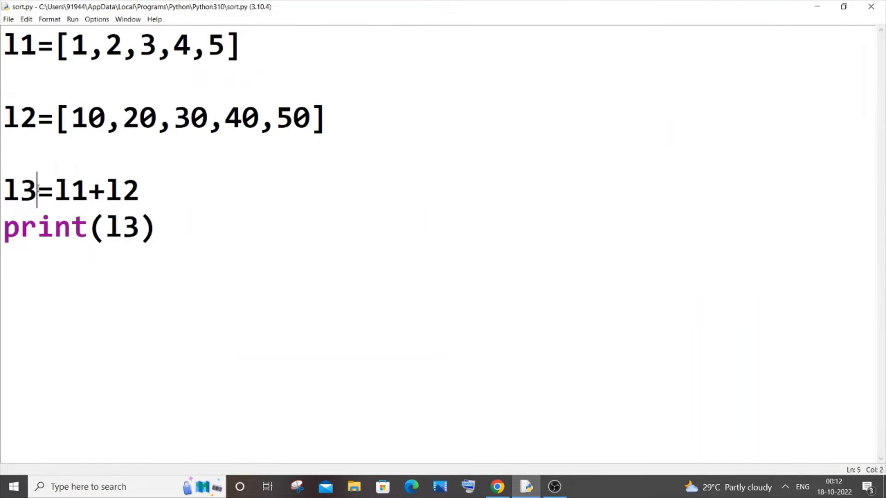
{"action": "key", "text": "BackSpace"}
{"action": "type", "text": "1"}
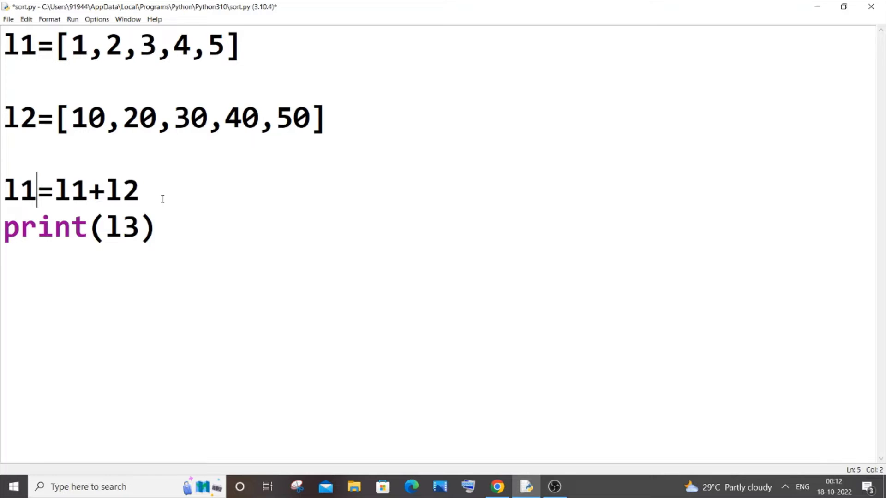
{"action": "key", "text": "ctrl+s"}
{"action": "left_click", "coordinate": [136, 232]}
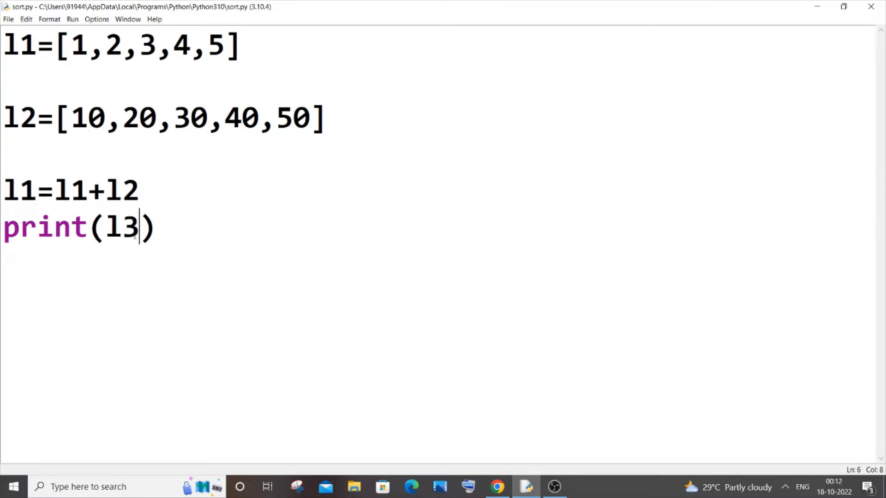
{"action": "key", "text": "BackSpace"}
{"action": "type", "text": "1"}
{"action": "key", "text": "ctrl+s"}
- Run the updated sort.py with Run Module and return to the editor
{"action": "left_click", "coordinate": [68, 21]}
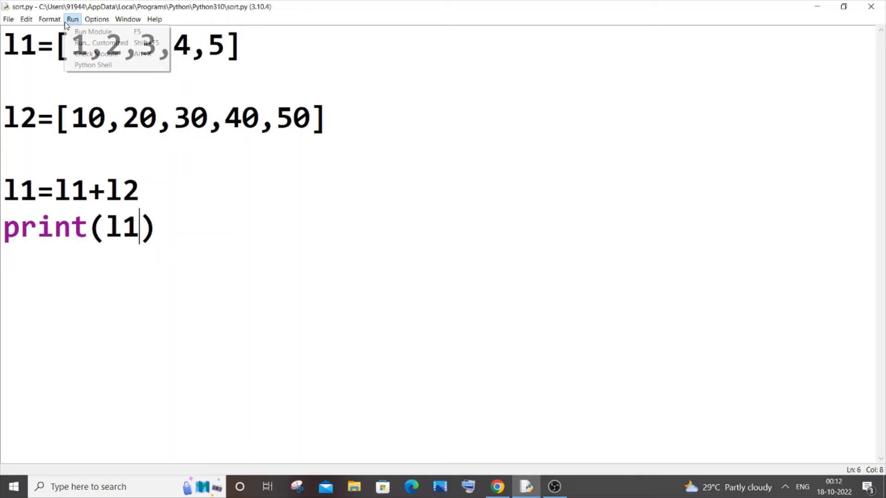
{"action": "left_click", "coordinate": [94, 32]}
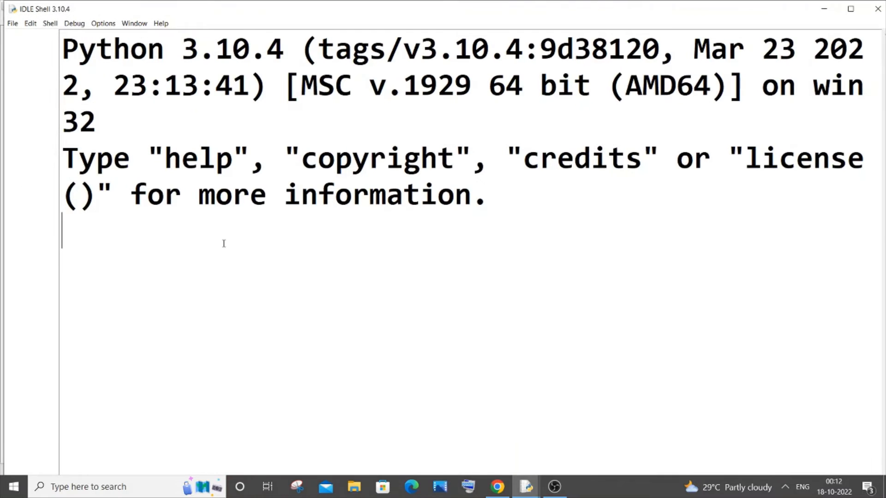
{"action": "key", "text": "alt+Tab"}
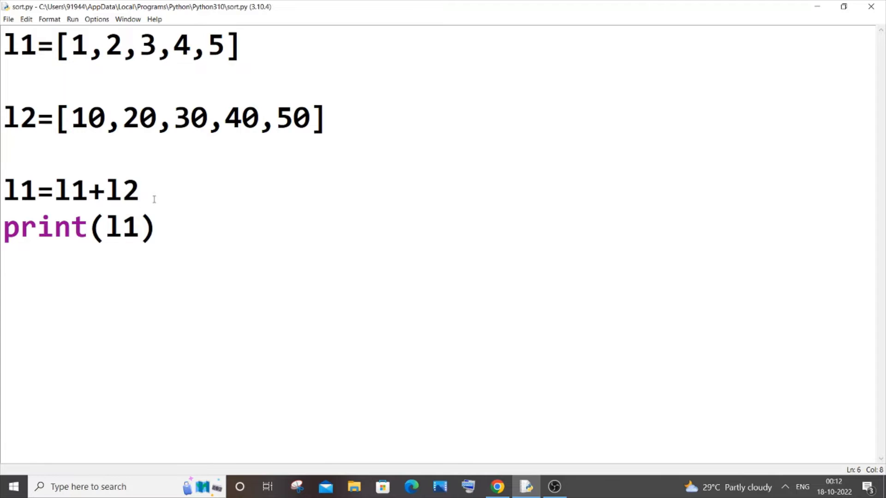
- Replace =l1+l2 with .extend(l2) and save the script
{"action": "left_click_drag", "start_coordinate": [155, 199], "coordinate": [32, 192]}
{"action": "type", "text": "."}
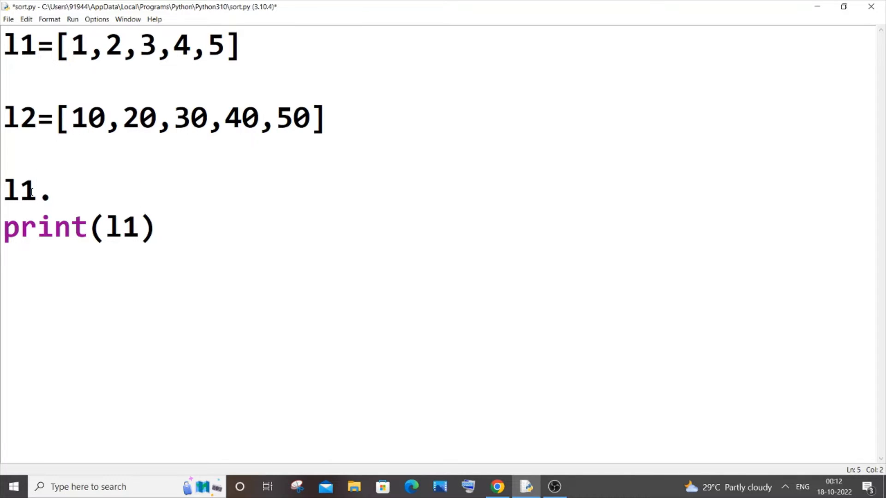
{"action": "type", "text": "ext"}
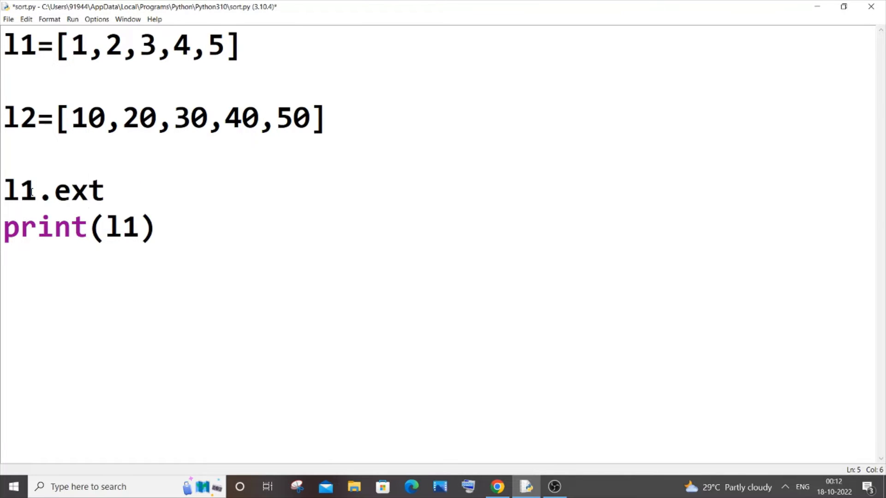
{"action": "type", "text": "end("}
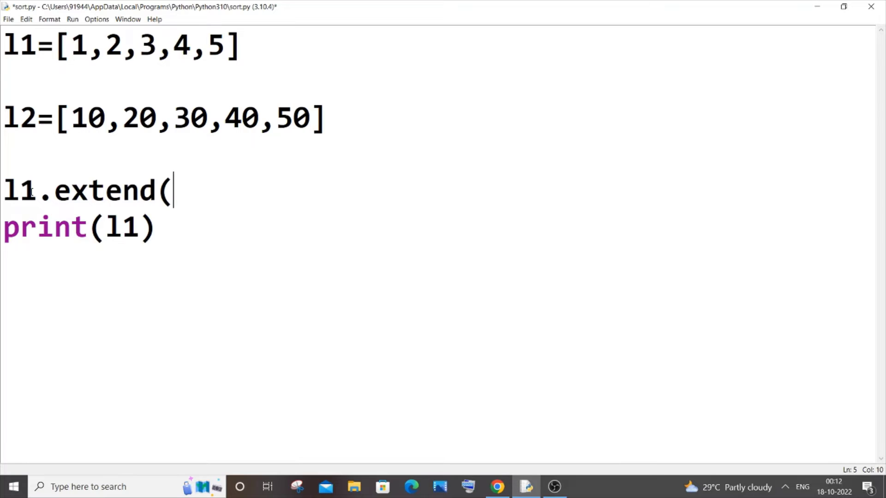
{"action": "type", "text": "l2)"}
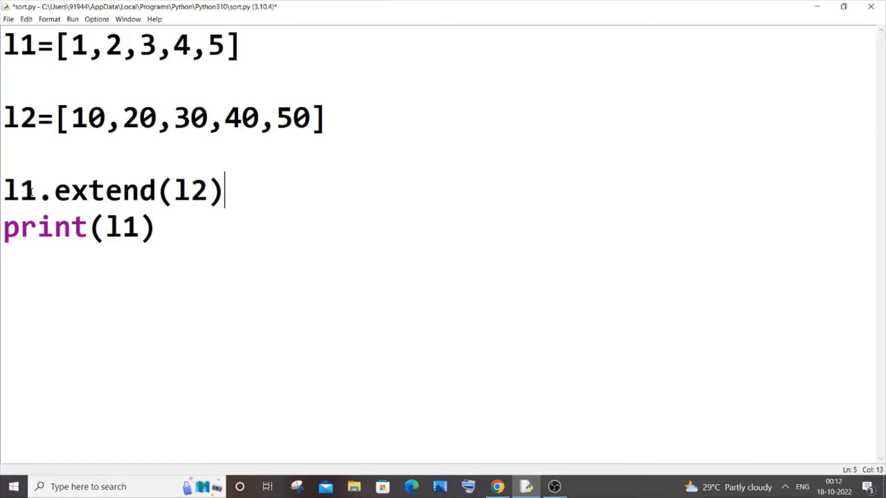
{"action": "key", "text": "ctrl+s"}
{"action": "left_click", "coordinate": [50, 20]}
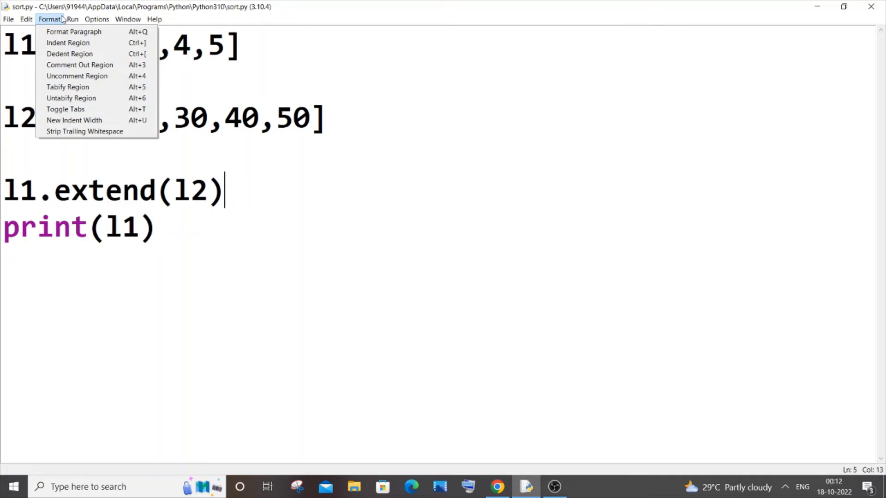
- Run sort.py, confirm the same ten-element list, and close the shell
{"action": "left_click", "coordinate": [73, 19]}
{"action": "left_click", "coordinate": [91, 33]}
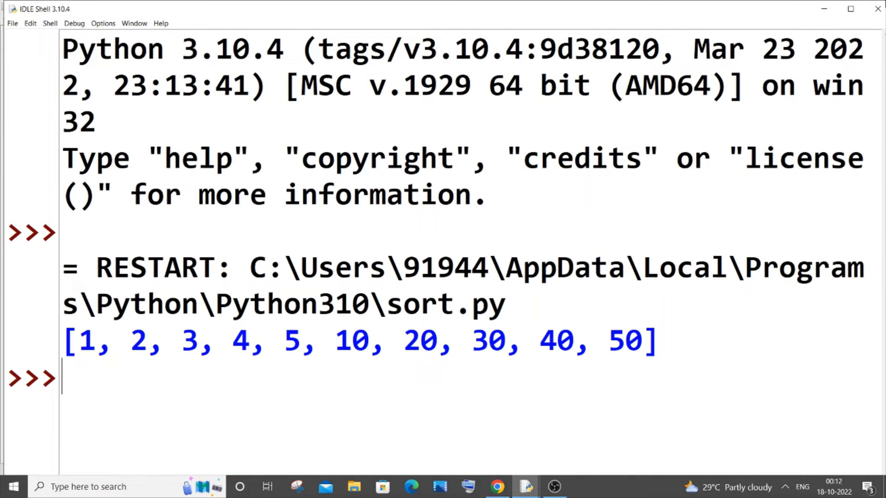
{"action": "left_click", "coordinate": [878, 8]}
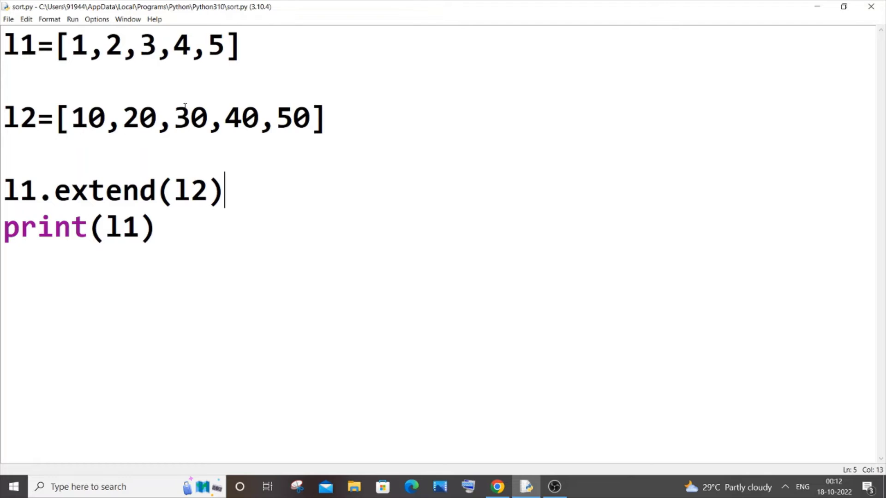
{"action": "left_click", "coordinate": [268, 48]}
{"action": "left_click_drag", "start_coordinate": [268, 49], "coordinate": [3, 48]}
{"action": "type", "text": "lst1 = [] for i in range(n):     ele = int(input(\"enter element :\"))     lst1.append(ele)"}
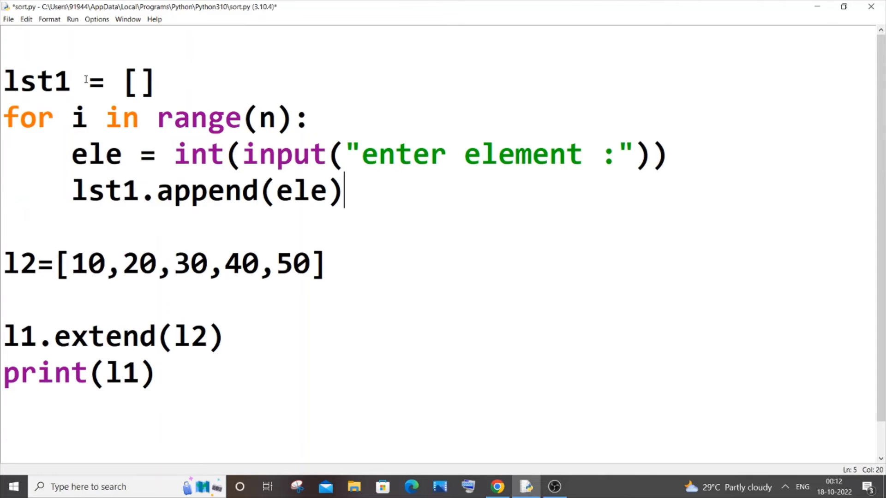
{"action": "left_click", "coordinate": [56, 59]}
{"action": "left_click_drag", "start_coordinate": [203, 80], "coordinate": [4, 83]}
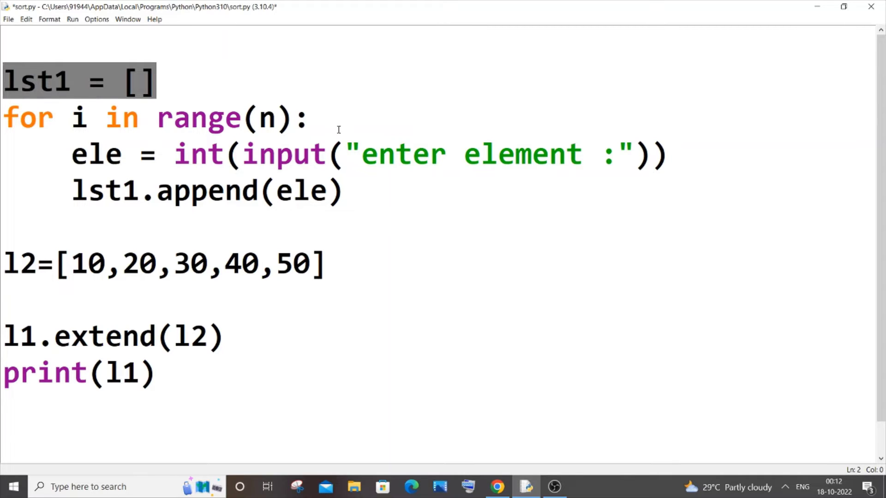
{"action": "left_click_drag", "start_coordinate": [309, 118], "coordinate": [2, 118]}
{"action": "left_click", "coordinate": [275, 116]}
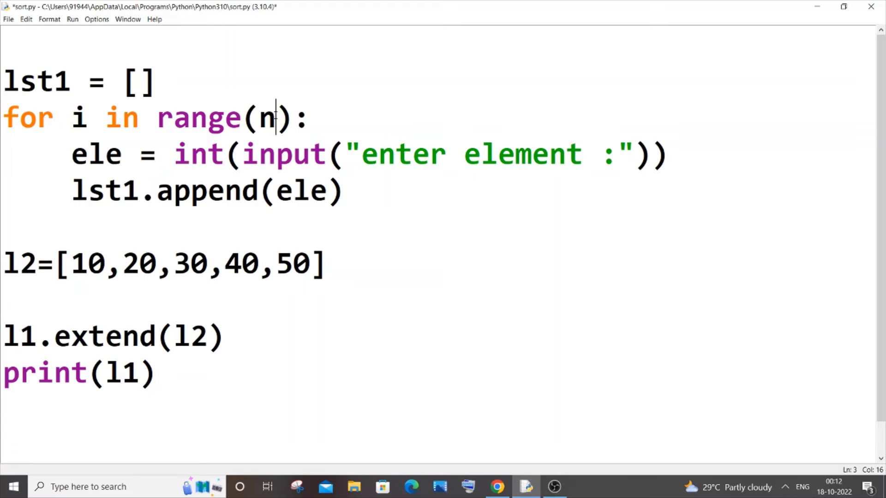
{"action": "key", "text": "BackSpace"}
{"action": "type", "text": "5"}
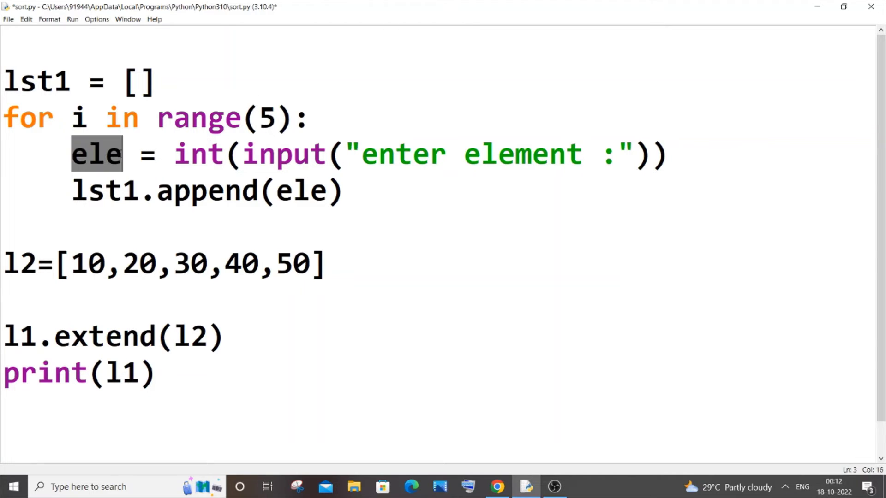
{"action": "left_click_drag", "start_coordinate": [72, 153], "coordinate": [618, 154]}
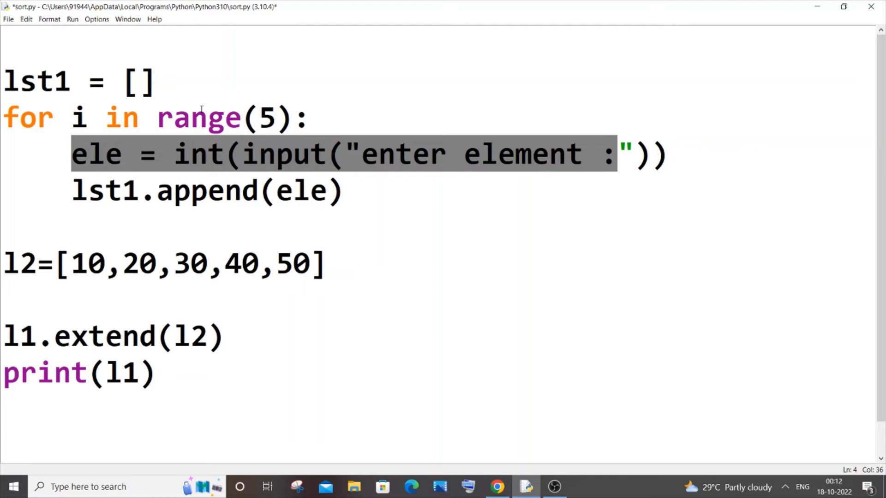
{"action": "left_click_drag", "start_coordinate": [365, 196], "coordinate": [87, 191]}
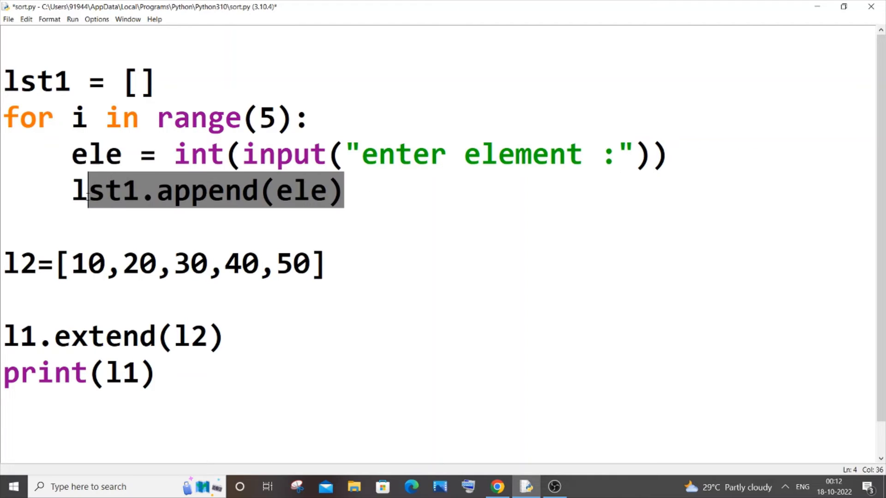
{"action": "left_click_drag", "start_coordinate": [339, 264], "coordinate": [3, 239]}
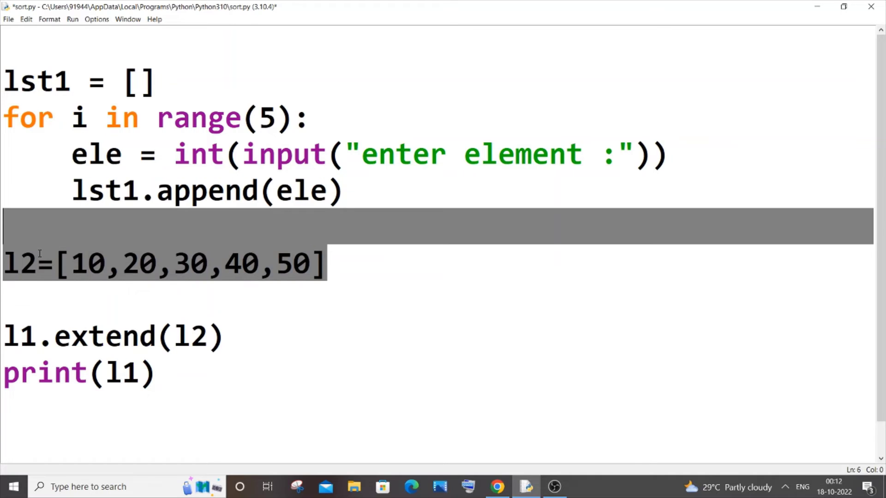
- Delete the fixed l2 list and paste a copy of the for-loop that appends to lst2
{"action": "key", "text": "BackSpace"}
{"action": "left_click", "coordinate": [361, 194]}
{"action": "left_click_drag", "start_coordinate": [361, 194], "coordinate": [2, 125]}
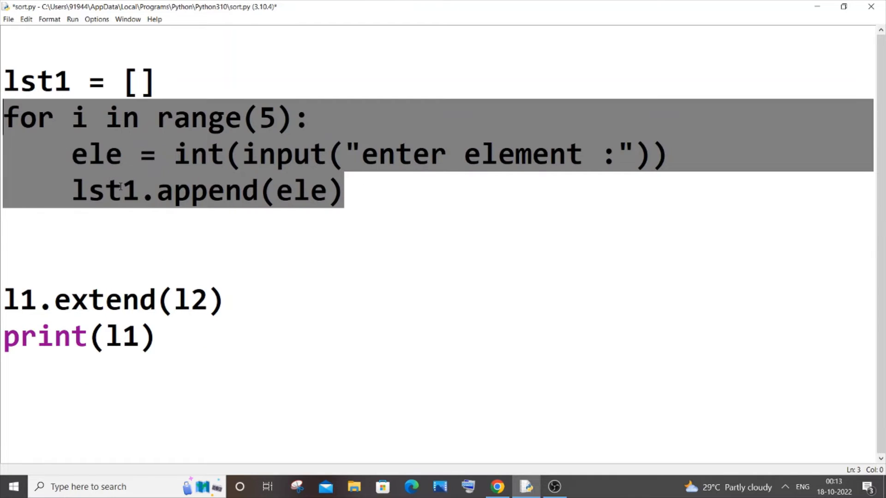
{"action": "key", "text": "ctrl+c"}
{"action": "left_click", "coordinate": [33, 235]}
{"action": "key", "text": "ctrl+v"}
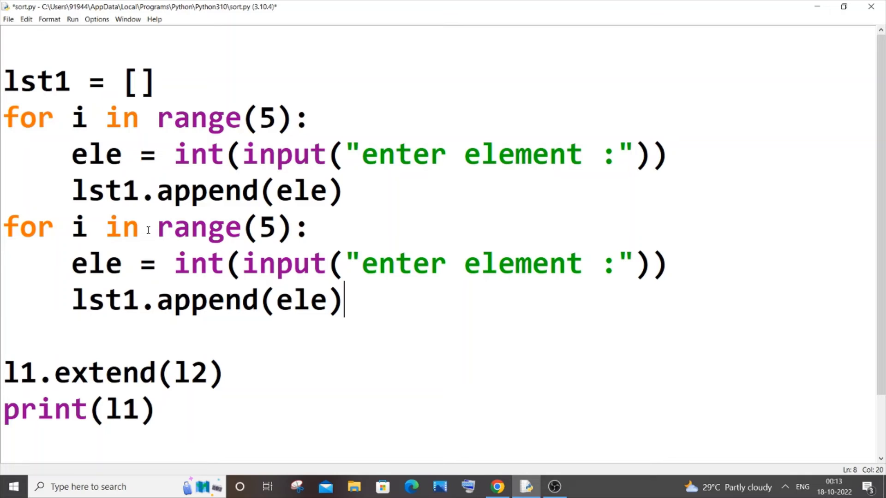
{"action": "left_click", "coordinate": [141, 281]}
{"action": "key", "text": "BackSpace"}
{"action": "type", "text": "2"}
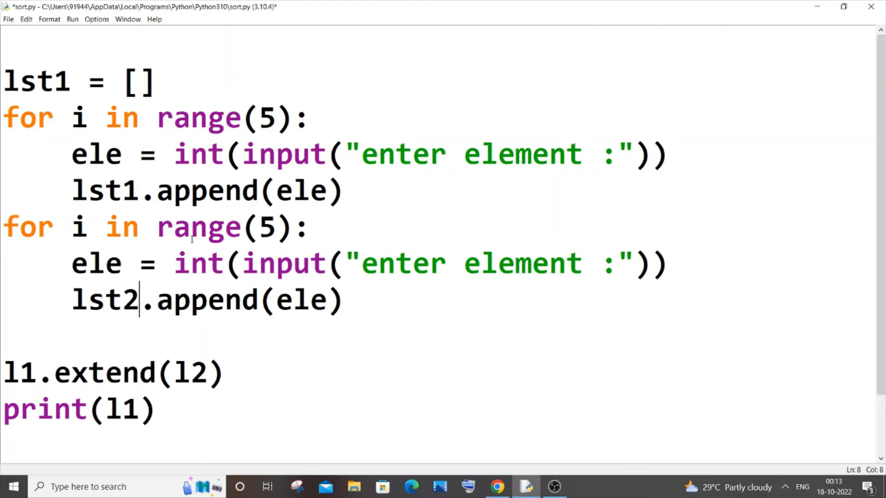
- Separate the two loops with a blank line and add lst2 = [] below lst1 = []
{"action": "left_click", "coordinate": [388, 195]}
{"action": "key", "text": "Return"}
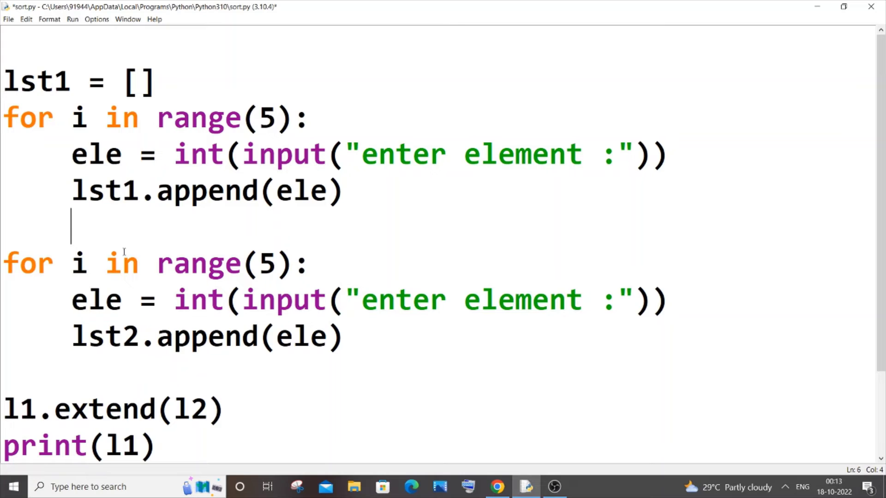
{"action": "key", "text": "Up"}
{"action": "key", "text": "Up"}
{"action": "key", "text": "Up"}
{"action": "key", "text": "End"}
{"action": "key", "text": "shift+Home"}
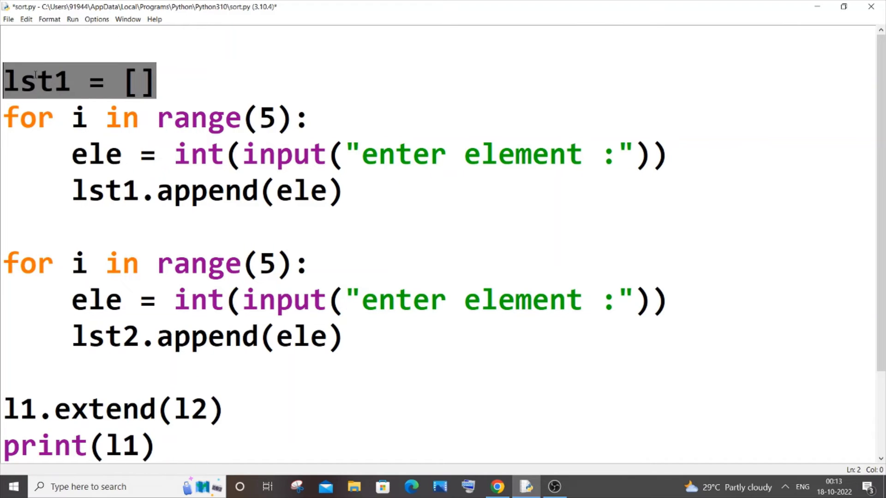
{"action": "key", "text": "ctrl+c"}
{"action": "key", "text": "End"}
{"action": "key", "text": "Return"}
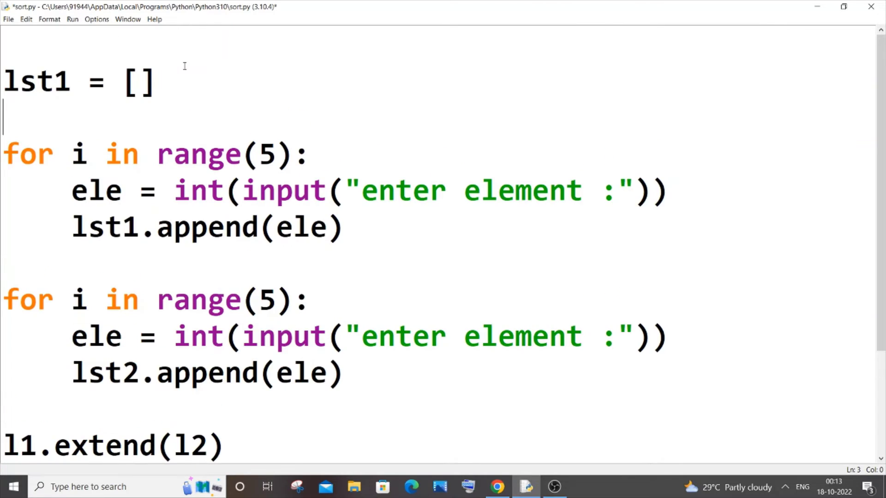
{"action": "key", "text": "ctrl+v"}
{"action": "key", "text": "Left"}
{"action": "key", "text": "Left"}
{"action": "key", "text": "Left"}
{"action": "key", "text": "Up"}
{"action": "key", "text": "Right"}
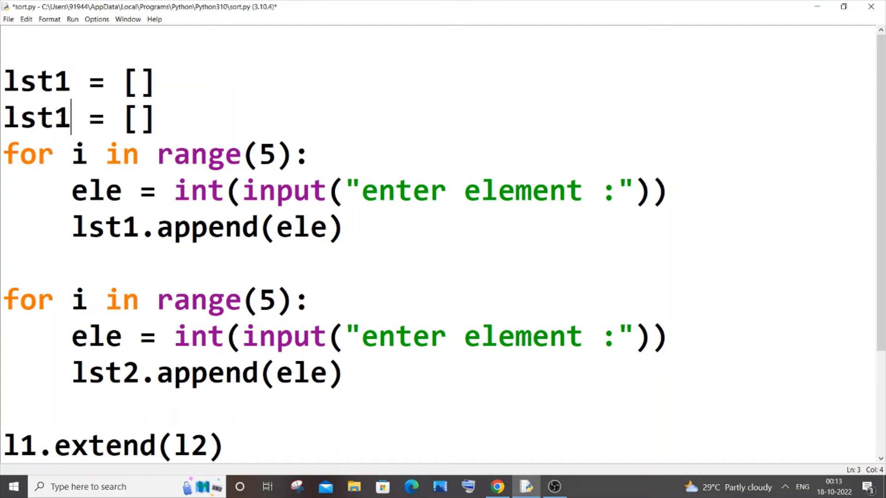
{"action": "key", "text": "BackSpace"}
{"action": "type", "text": "2"}
{"action": "scroll", "coordinate": [36, 275], "scroll_direction": "down", "scroll_amount": 1}
- Rename l1/l2 to lst1/lst2 in the extend and print lines, and save sort.py
{"action": "left_click", "coordinate": [20, 298]}
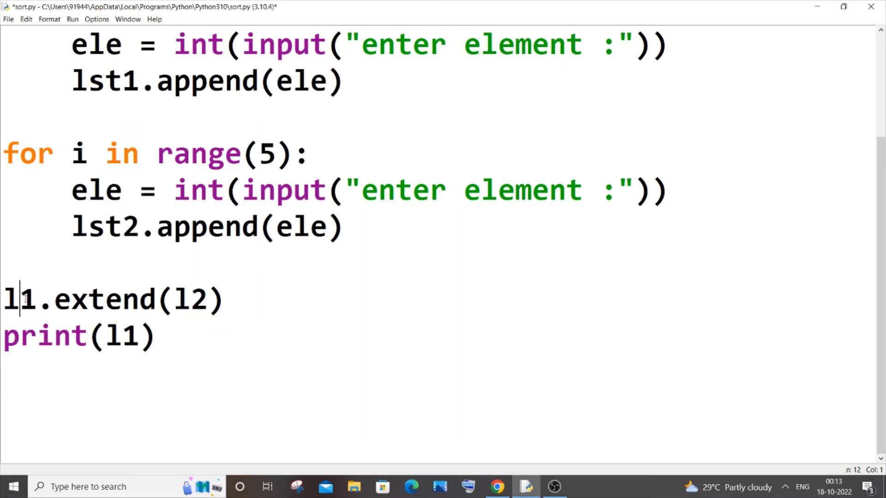
{"action": "type", "text": "st"}
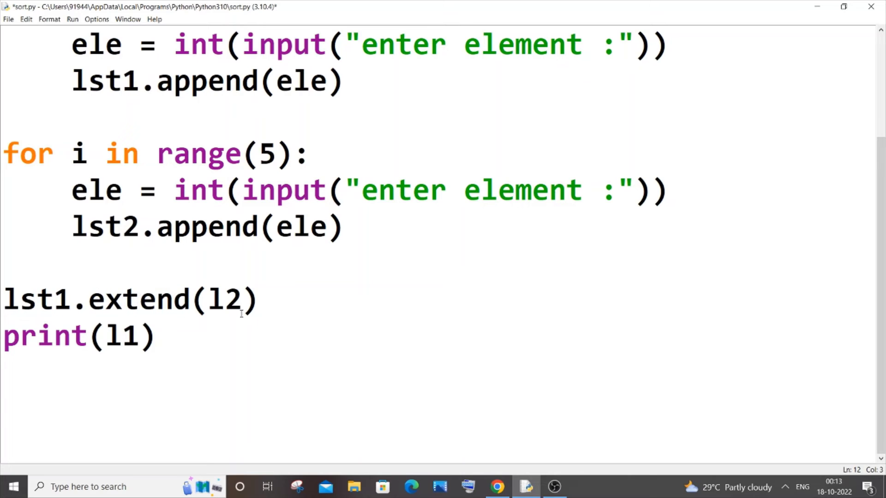
{"action": "left_click", "coordinate": [223, 302]}
{"action": "type", "text": "st"}
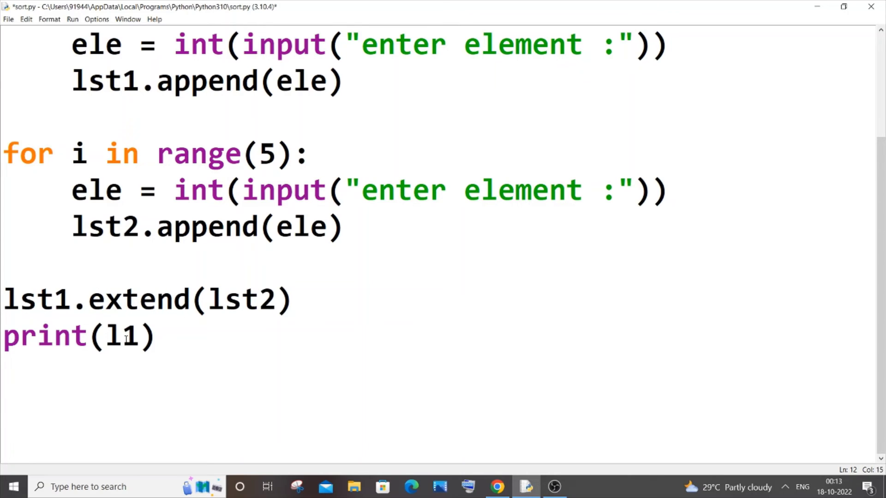
{"action": "left_click", "coordinate": [123, 337]}
{"action": "type", "text": "st"}
{"action": "left_click", "coordinate": [159, 336]}
{"action": "scroll", "coordinate": [226, 313], "scroll_direction": "up", "scroll_amount": 1}
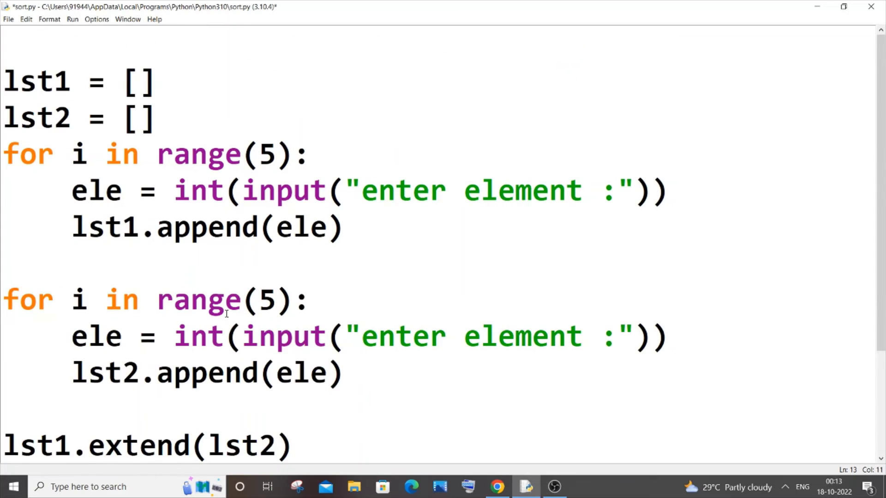
{"action": "scroll", "coordinate": [226, 314], "scroll_direction": "down", "scroll_amount": 1}
{"action": "key", "text": "ctrl+s"}
{"action": "scroll", "coordinate": [161, 112], "scroll_direction": "up", "scroll_amount": 2}
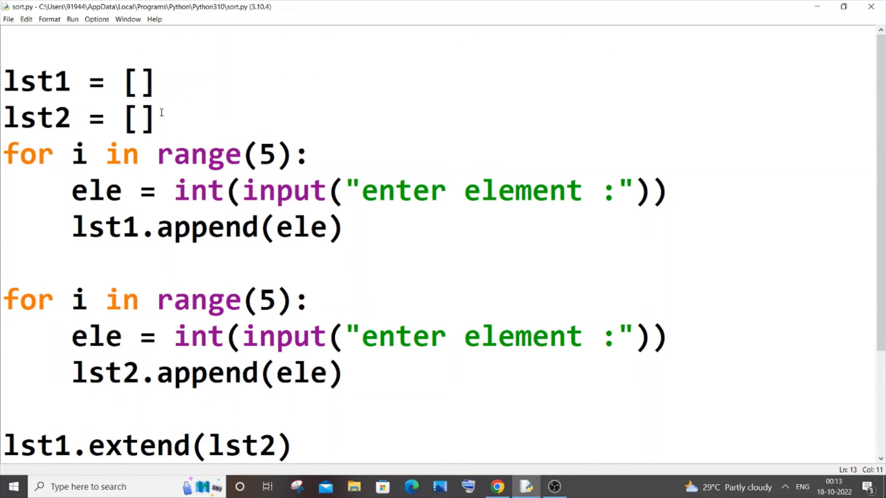
{"action": "left_click", "coordinate": [72, 18]}
- Run sort.py and enter 1 through 10, printing [1, 2, 3, 4, 5, 6, 7, 8, 9, 10]
{"action": "left_click", "coordinate": [83, 32]}
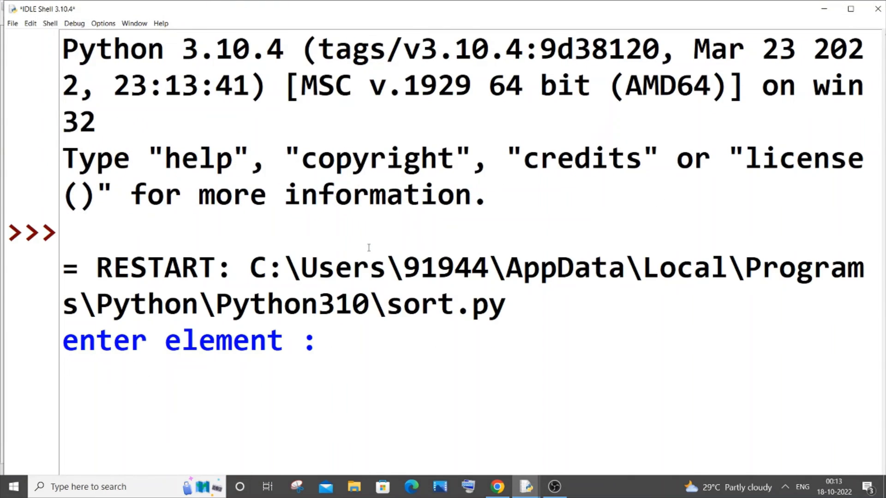
{"action": "type", "text": "1"}
{"action": "key", "text": "Return"}
{"action": "type", "text": "2 "}
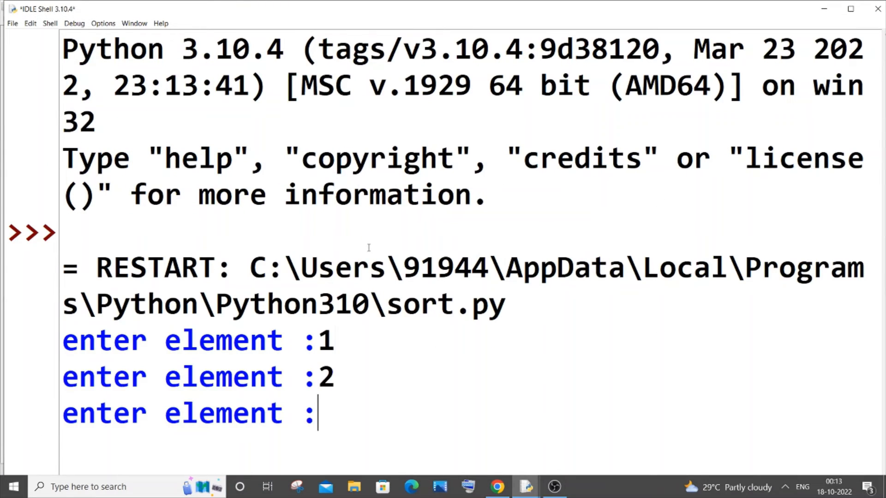
{"action": "type", "text": "3"}
{"action": "key", "text": "Return"}
{"action": "type", "text": "4 5 6 7"}
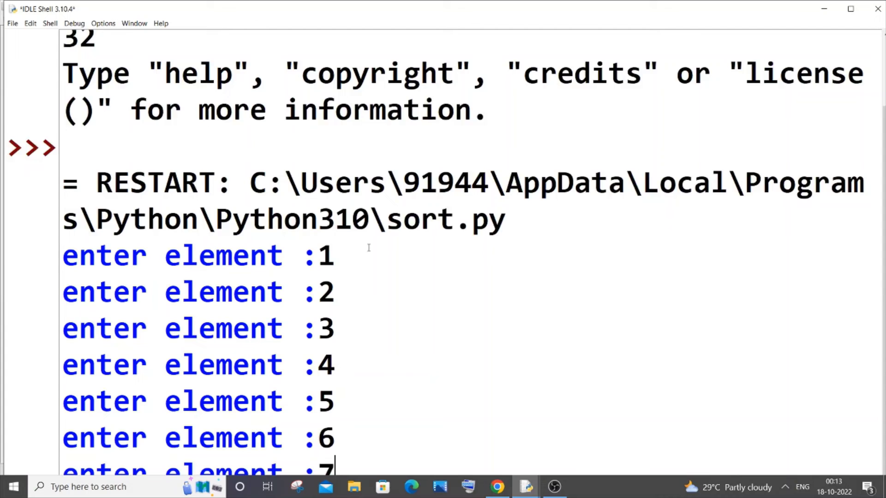
{"action": "type", "text": " 8 9 "}
{"action": "type", "text": "10"}
{"action": "key", "text": "Return"}
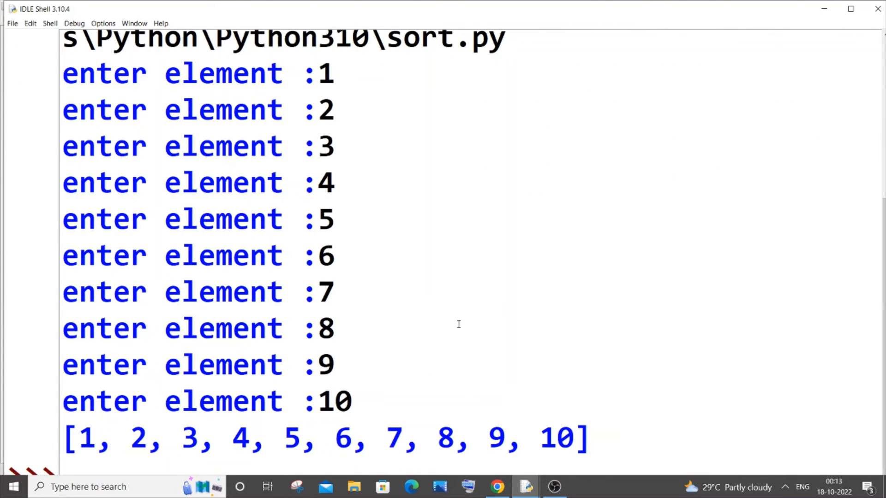
{"action": "scroll", "coordinate": [457, 322], "scroll_direction": "up", "scroll_amount": 1}
{"action": "scroll", "coordinate": [498, 335], "scroll_direction": "down", "scroll_amount": 1}
- Shrink and move the IDLE Shell window aside, then close it to return to sort.py
{"action": "left_click_drag", "start_coordinate": [225, 12], "coordinate": [540, 50]}
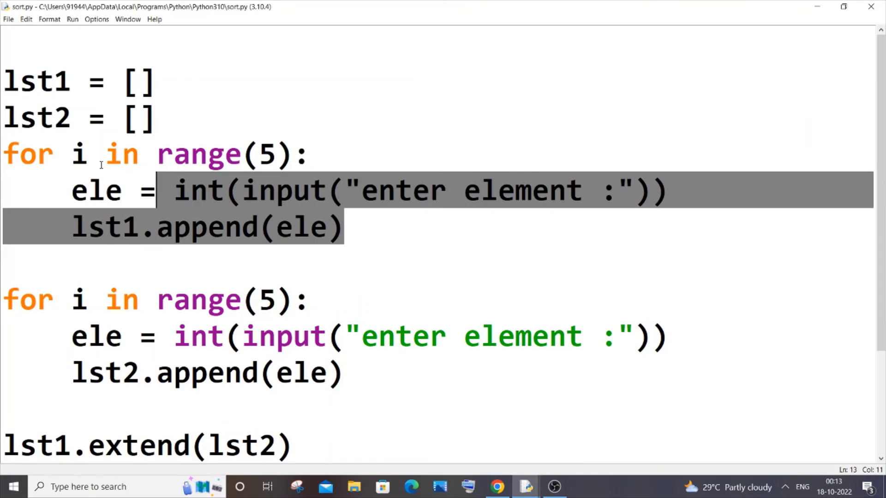
{"action": "left_click_drag", "start_coordinate": [362, 223], "coordinate": [20, 156]}
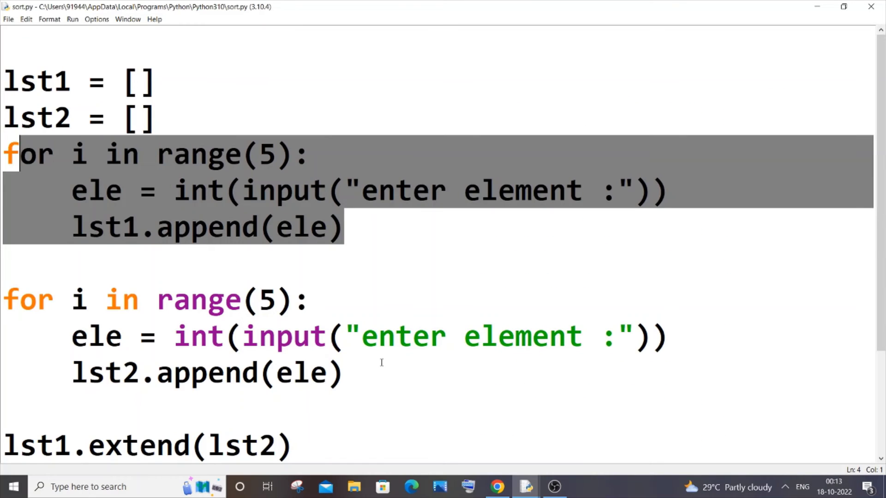
{"action": "mouse_move", "coordinate": [526, 487]}
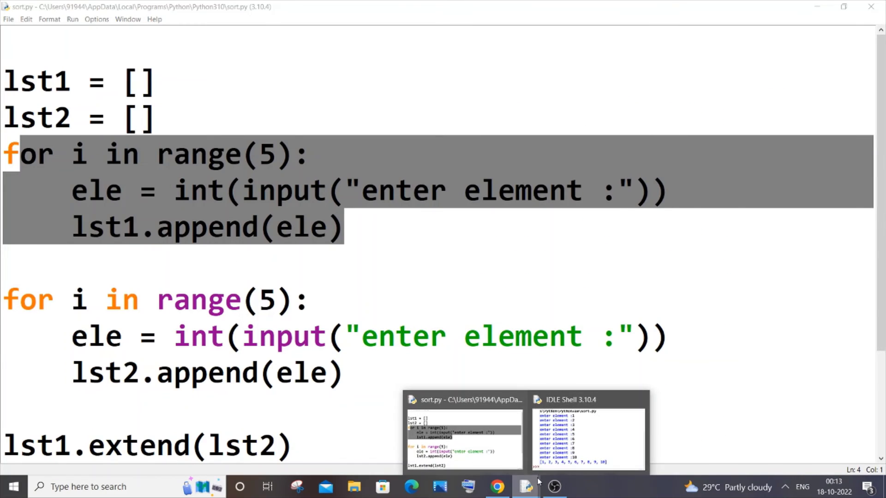
{"action": "left_click", "coordinate": [535, 429]}
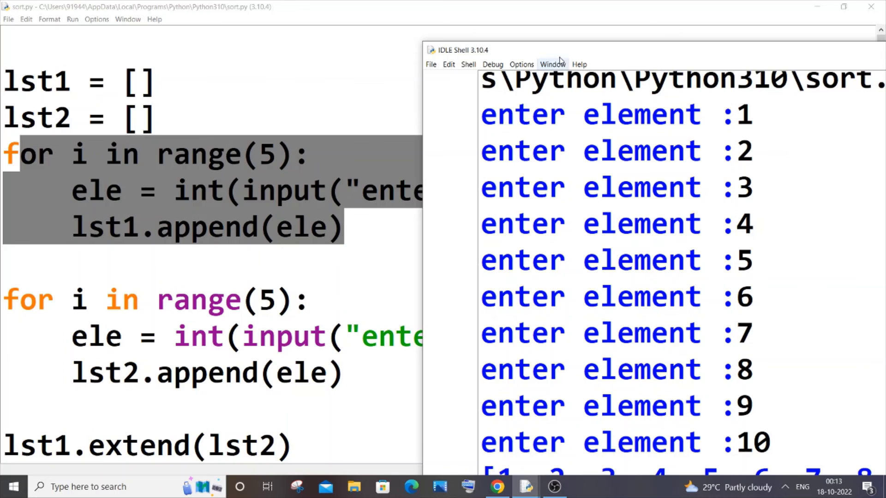
{"action": "left_click_drag", "start_coordinate": [558, 50], "coordinate": [446, 15]}
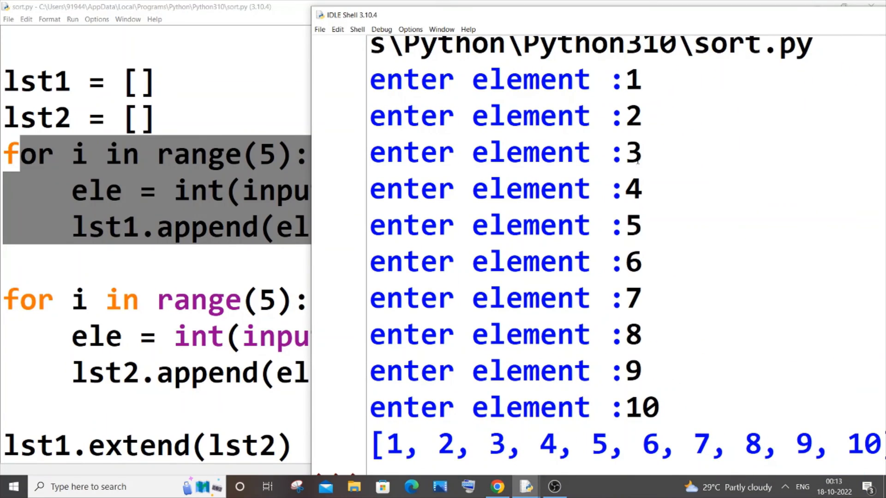
{"action": "left_click_drag", "start_coordinate": [488, 45], "coordinate": [369, 47]}
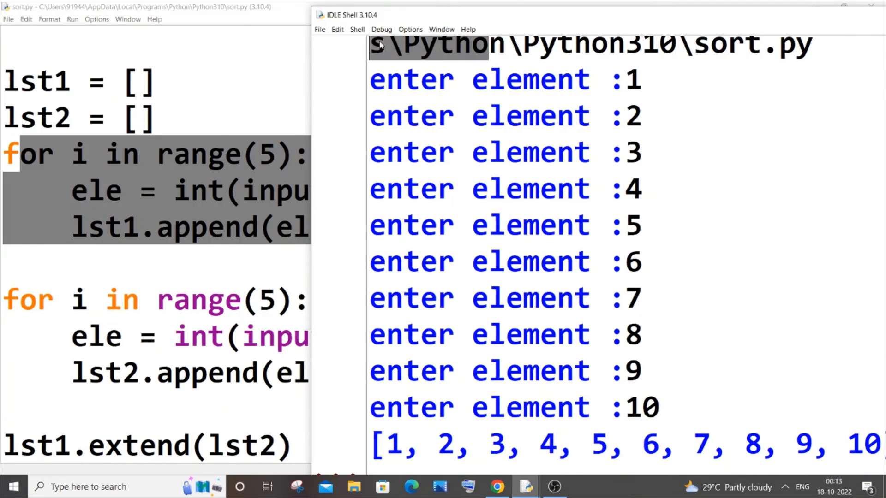
{"action": "left_click_drag", "start_coordinate": [409, 25], "coordinate": [644, 38]}
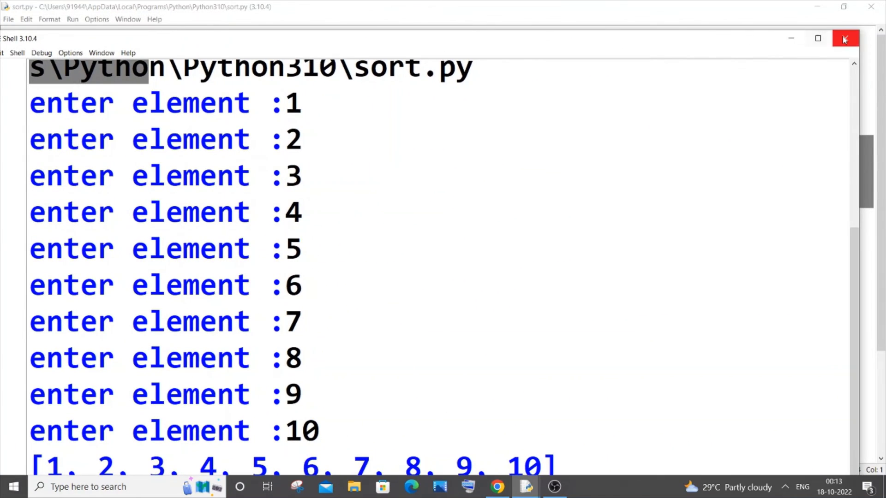
{"action": "left_click", "coordinate": [791, 36]}
{"action": "left_click", "coordinate": [387, 276]}
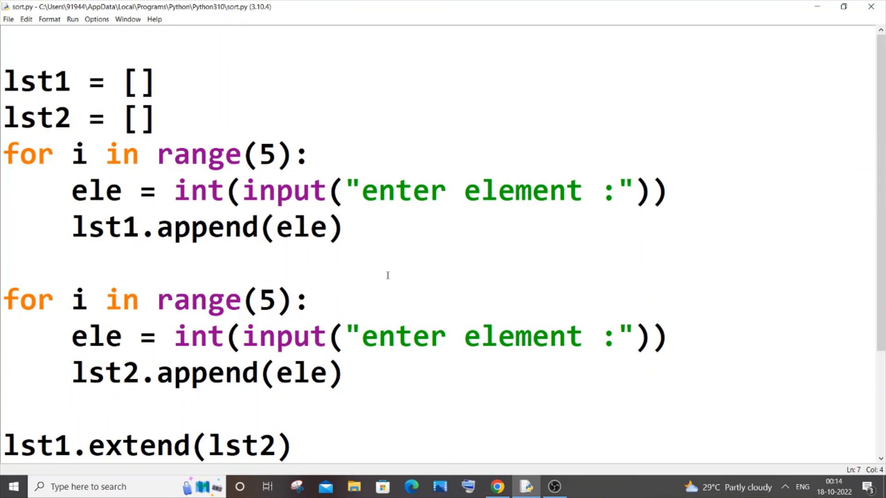